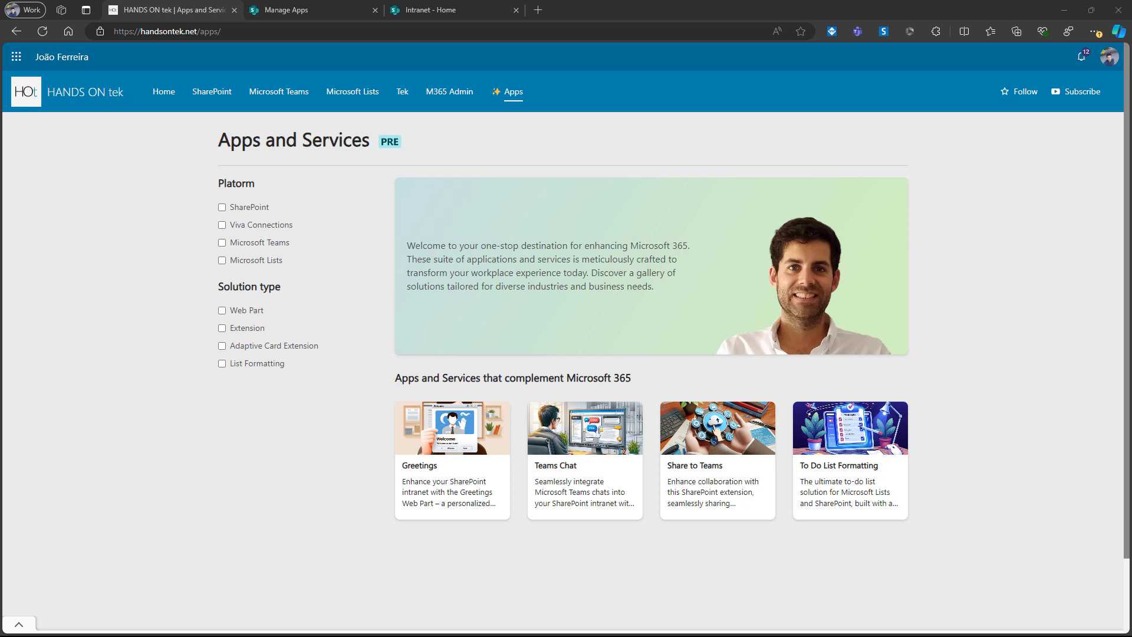
Open the Greetings web part page from the apps gallery and review its Details, Support and About information
click(240, 316)
click(463, 469)
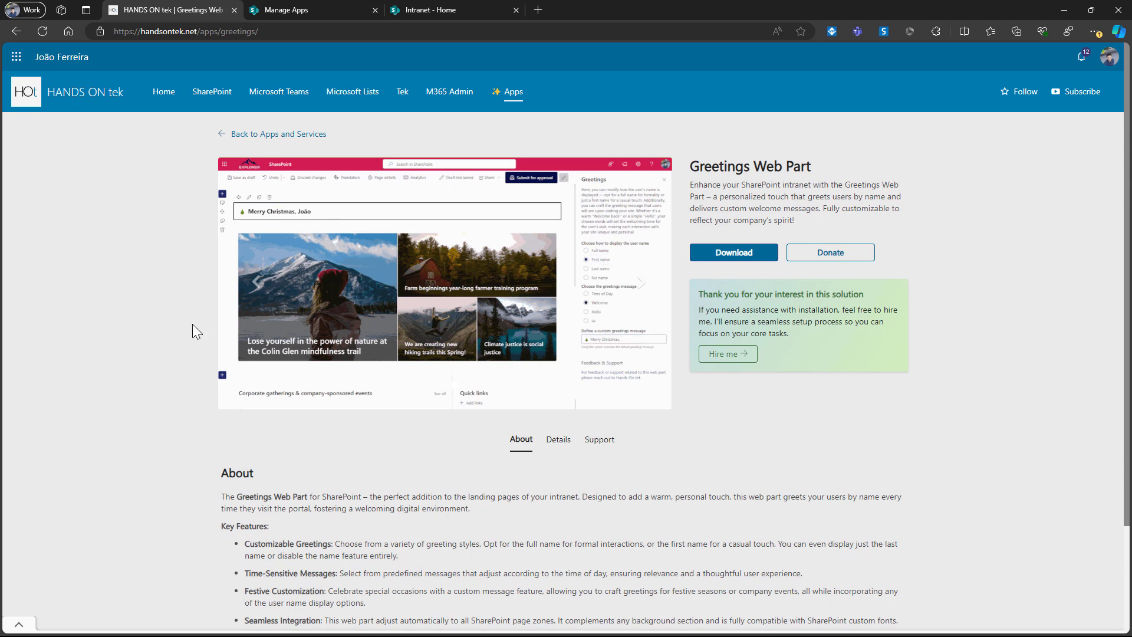
scroll(613, 507, down, 1)
click(561, 382)
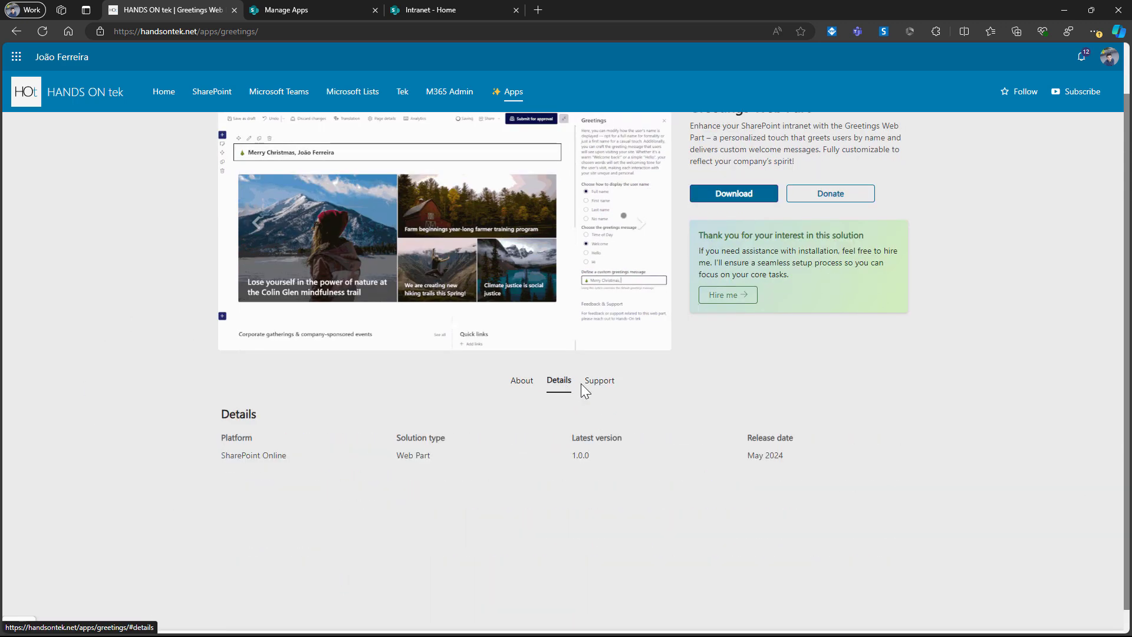
click(600, 382)
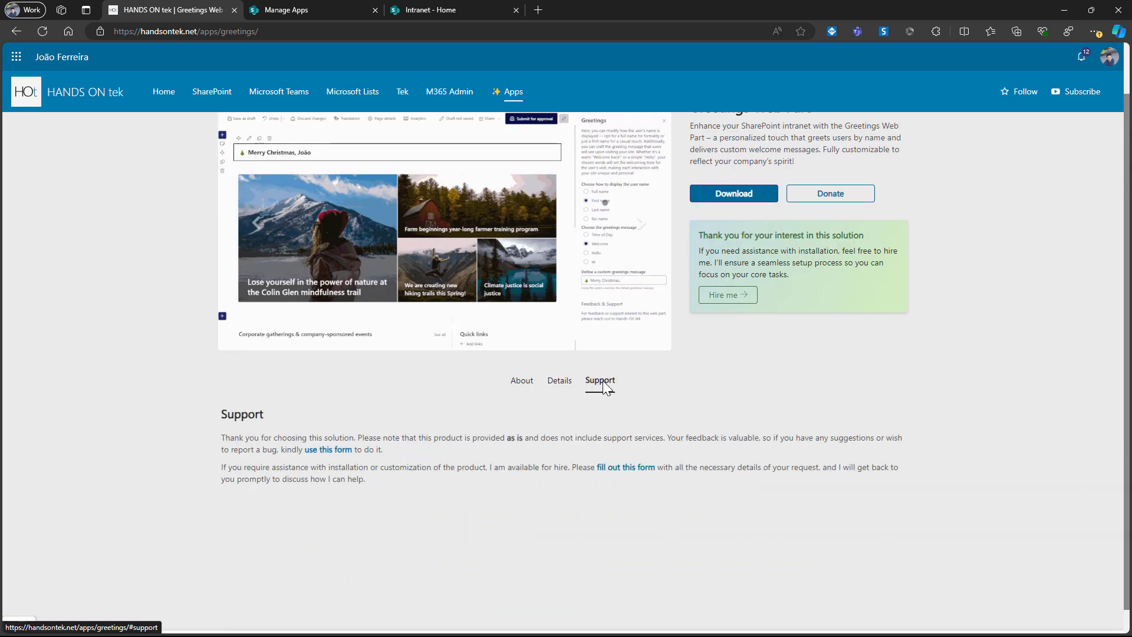
click(520, 382)
scroll(474, 416, up, 1)
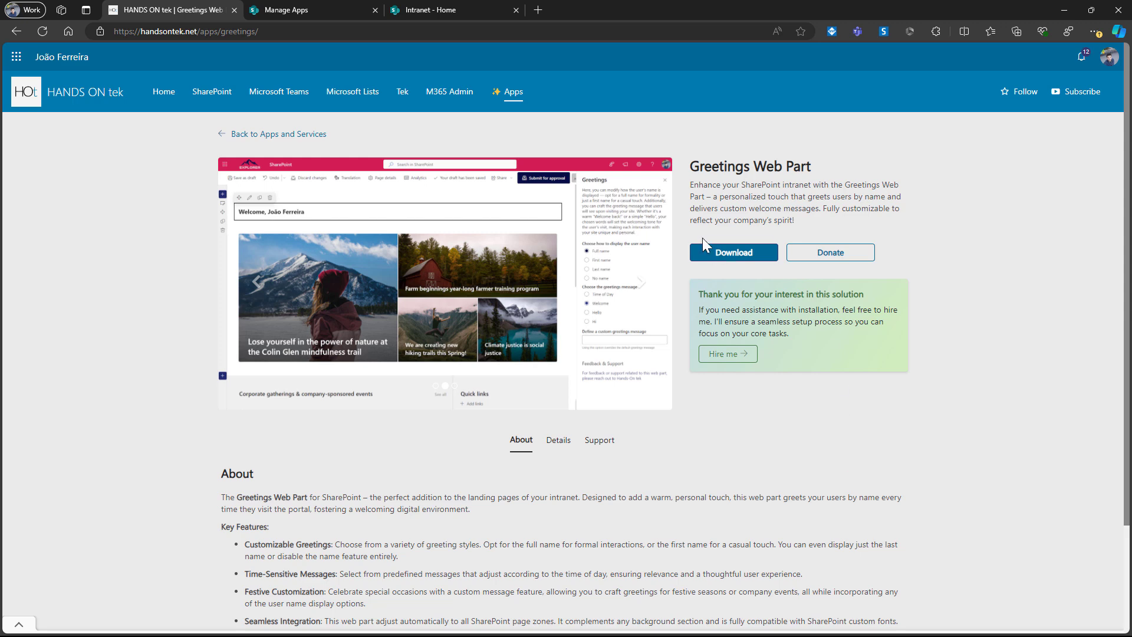
Download Greetings.zip and extract greetings.sppkg from it into the Downloads folder
click(710, 253)
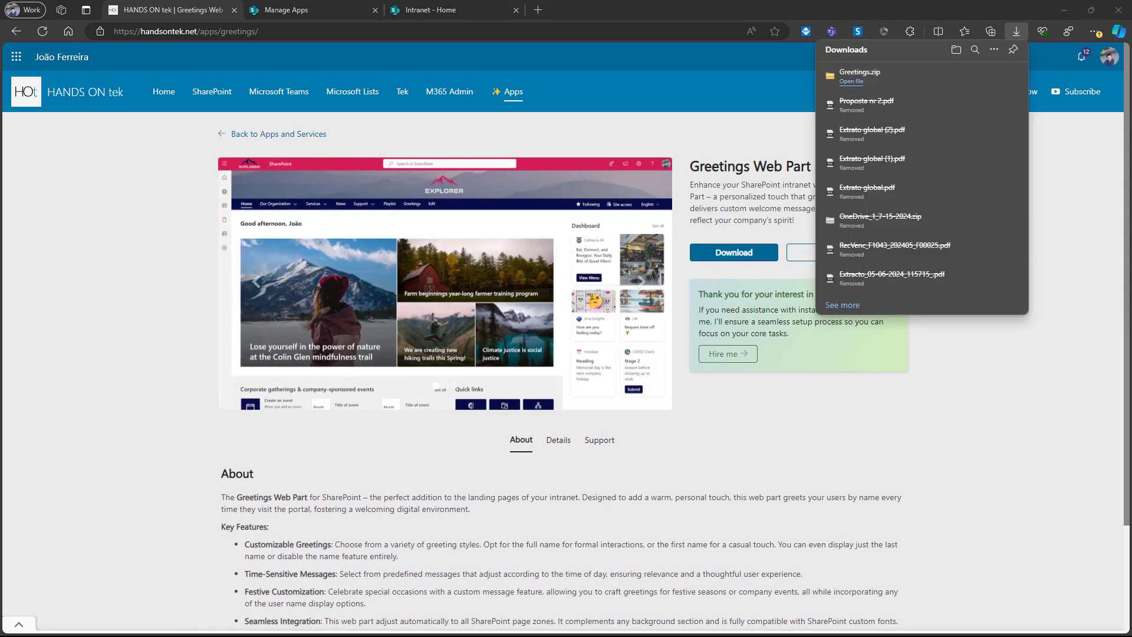
drag(0, 19, 697, 18)
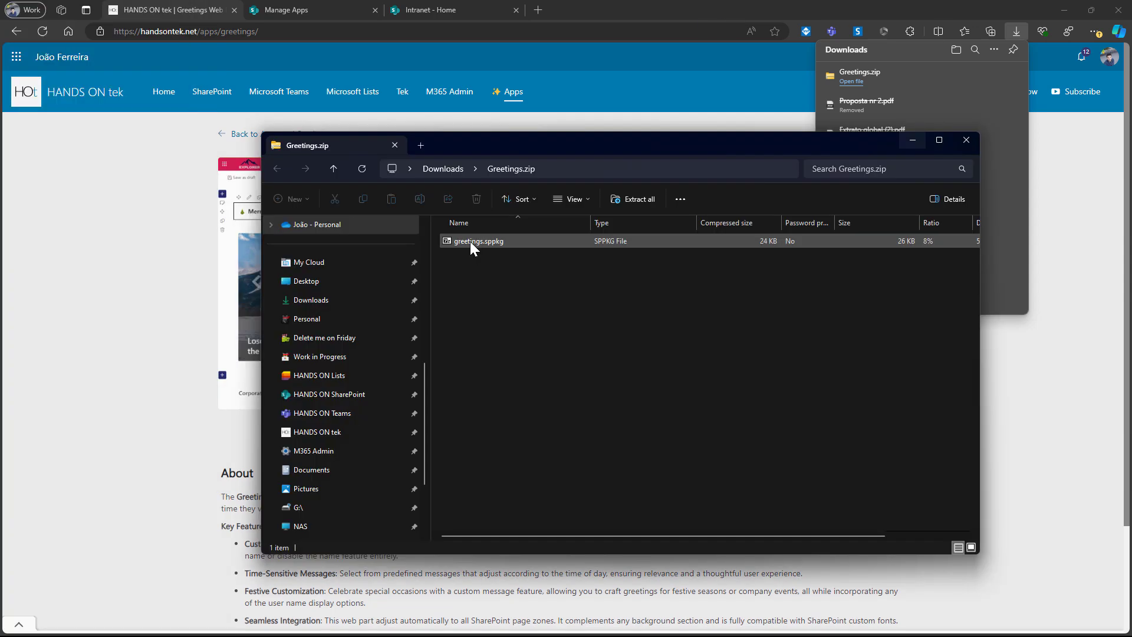
drag(469, 241, 444, 171)
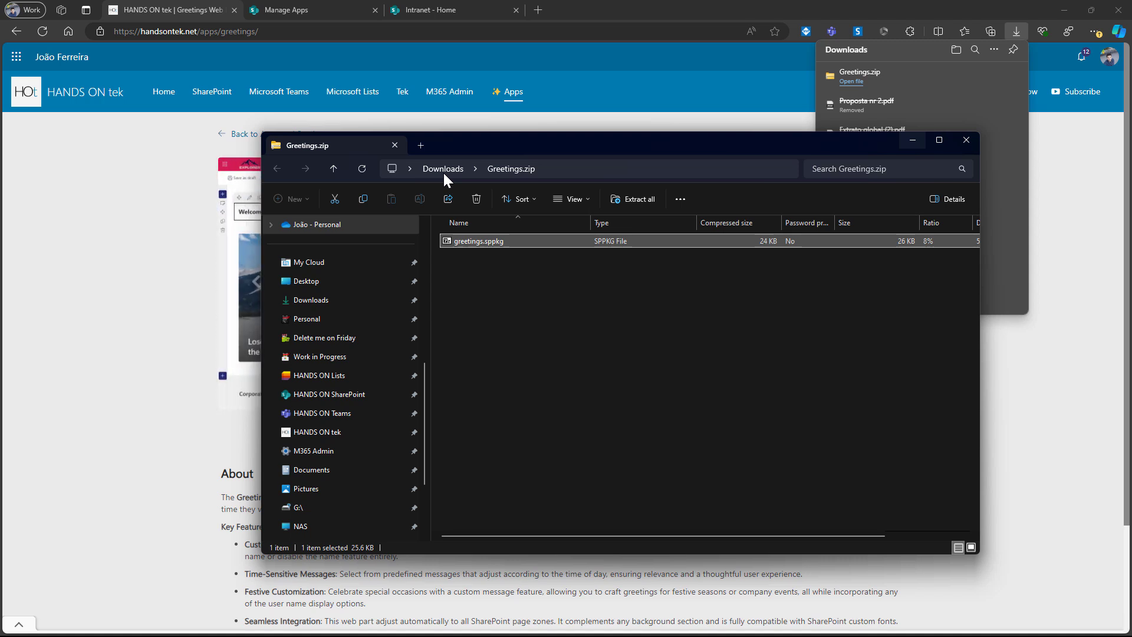
click(443, 169)
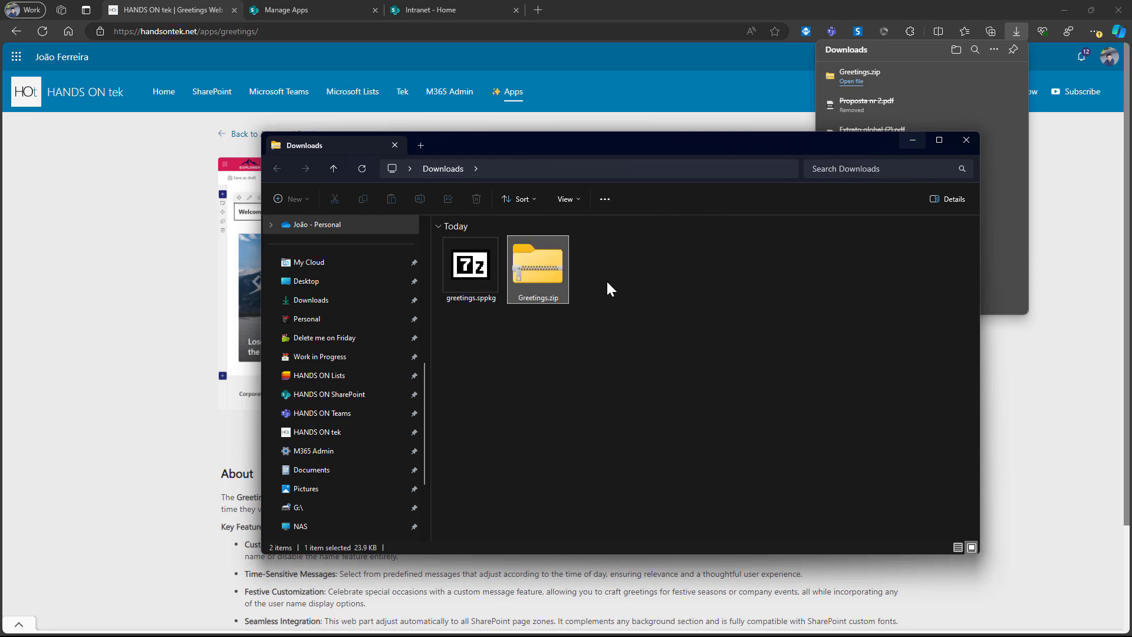
click(1016, 31)
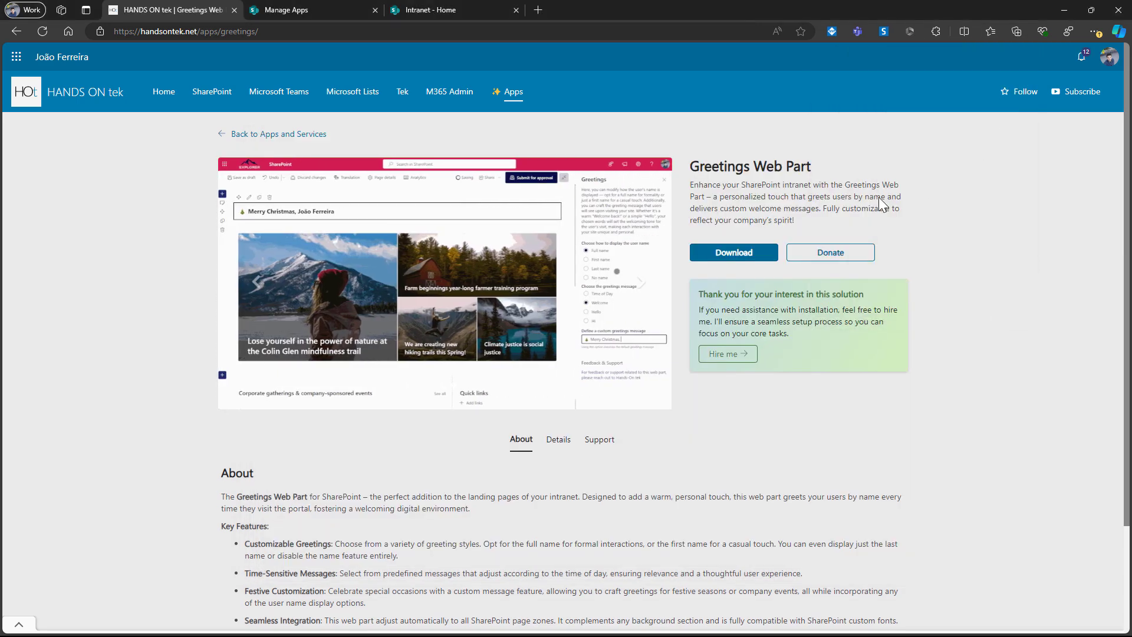
Upload greetings.sppkg to the SharePoint app catalog and enable it for all sites, without adding it to Teams
click(296, 13)
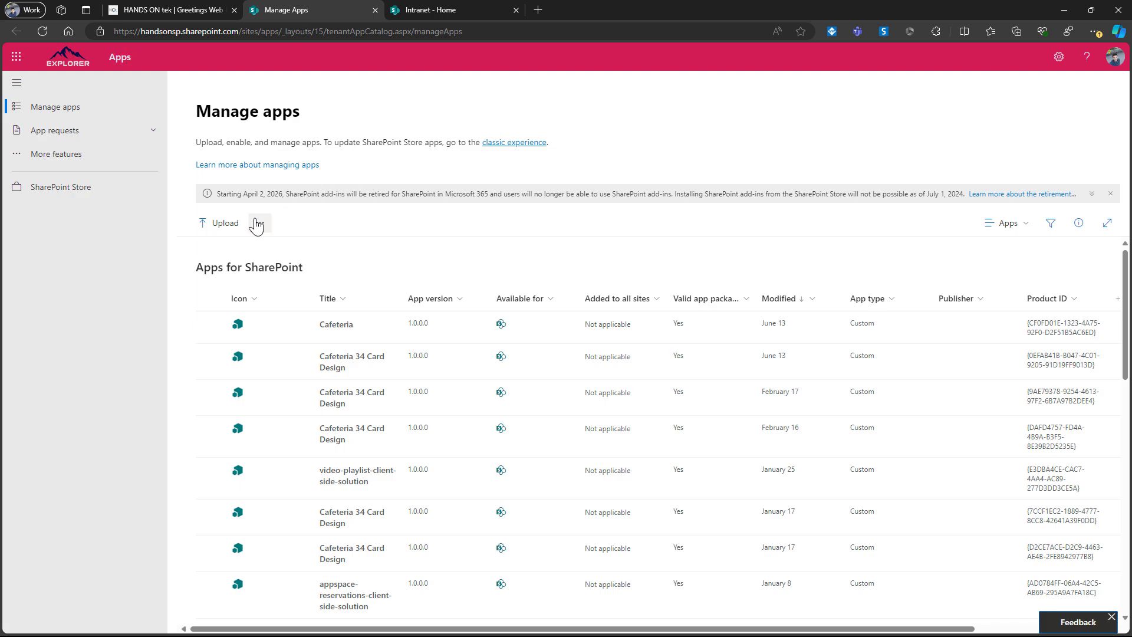
click(231, 228)
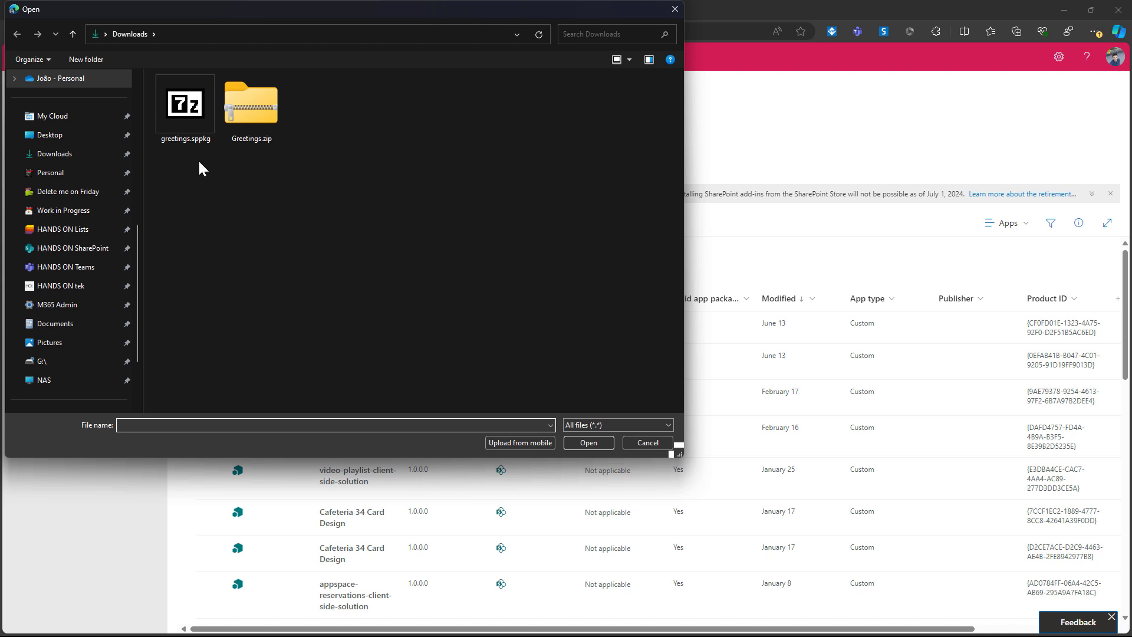
double_click(197, 126)
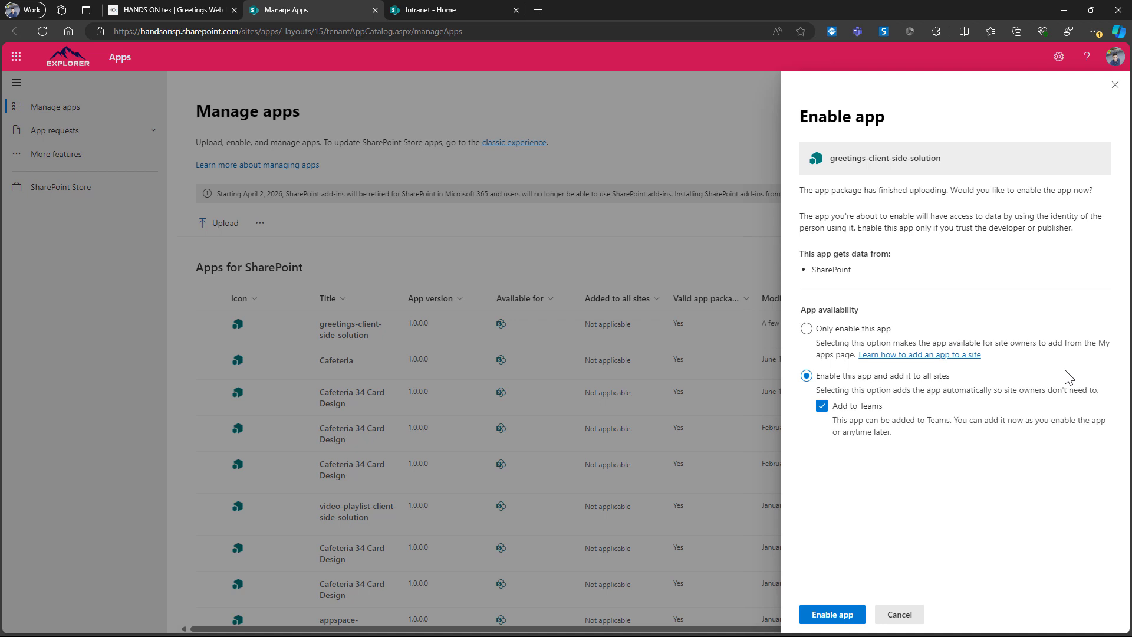
click(821, 406)
click(836, 619)
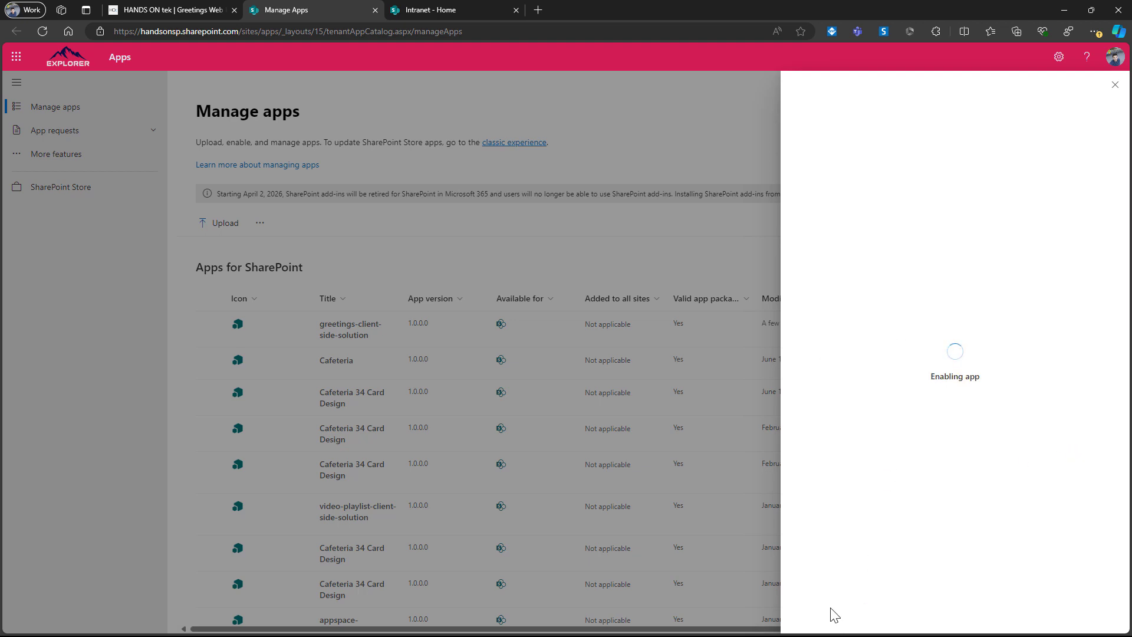
Add the Greetings web part above the news images in the first section of the Intranet home page
key(ctrl+Tab)
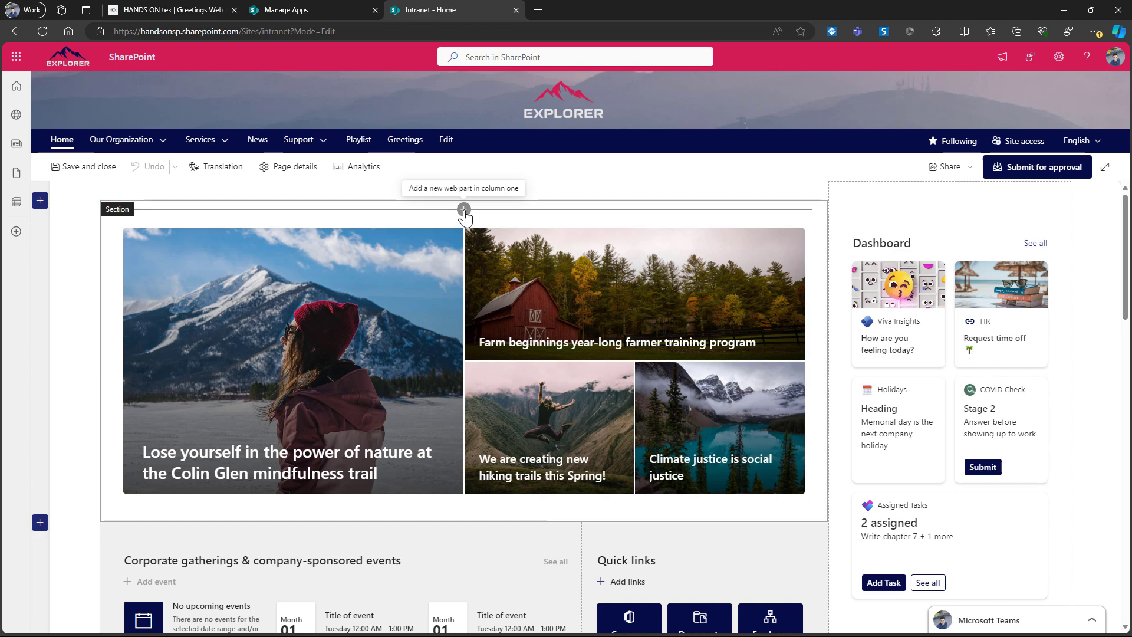
click(464, 210)
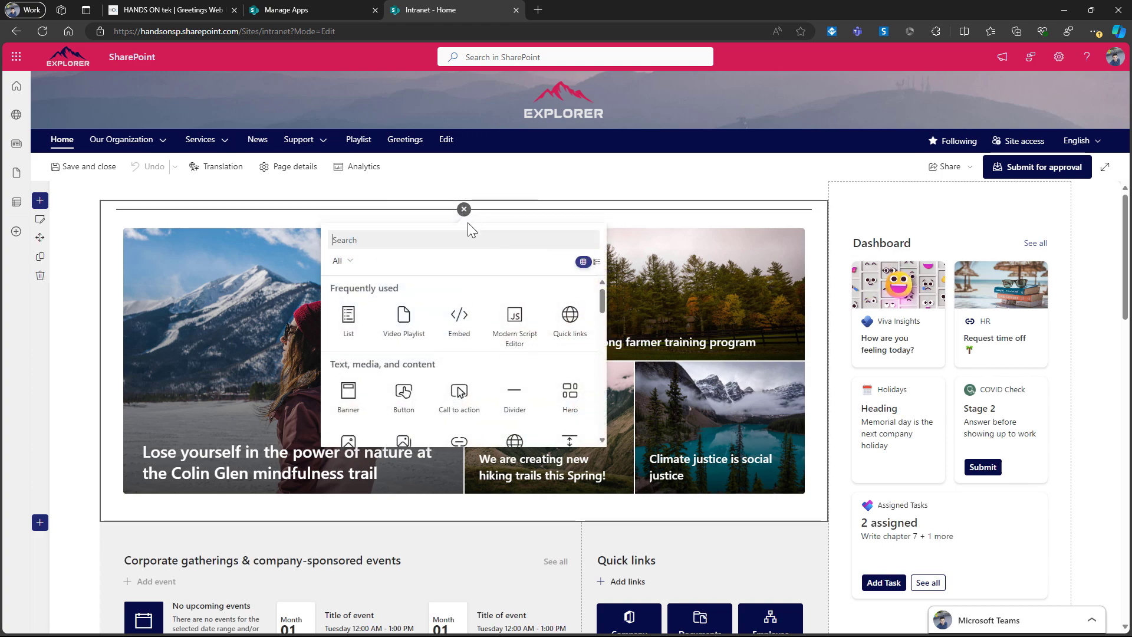
text(gree)
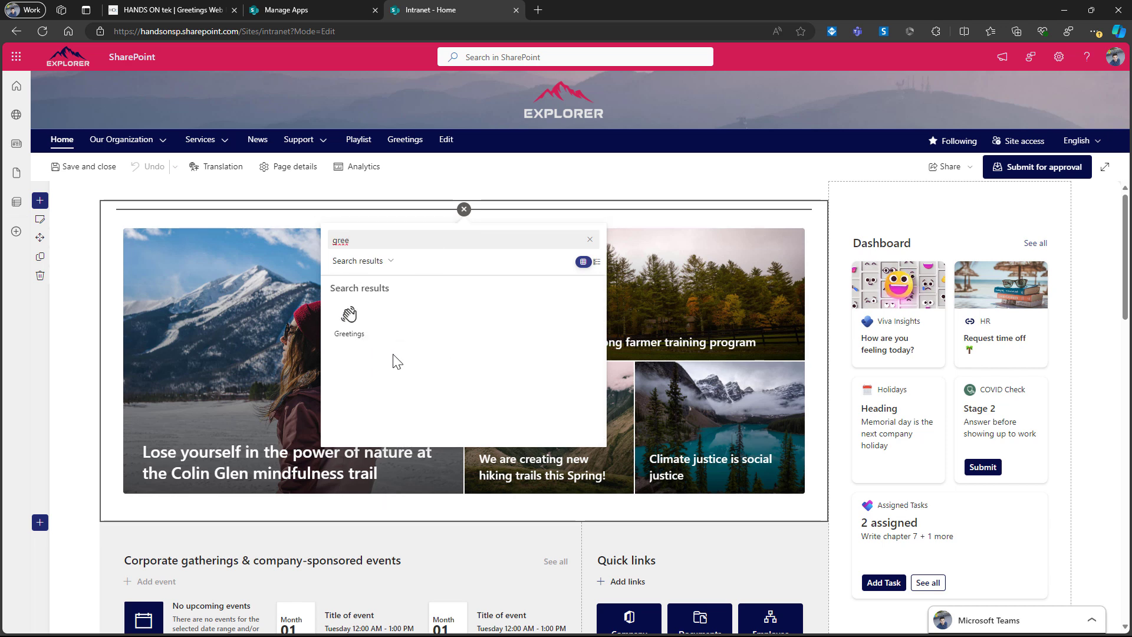
click(351, 321)
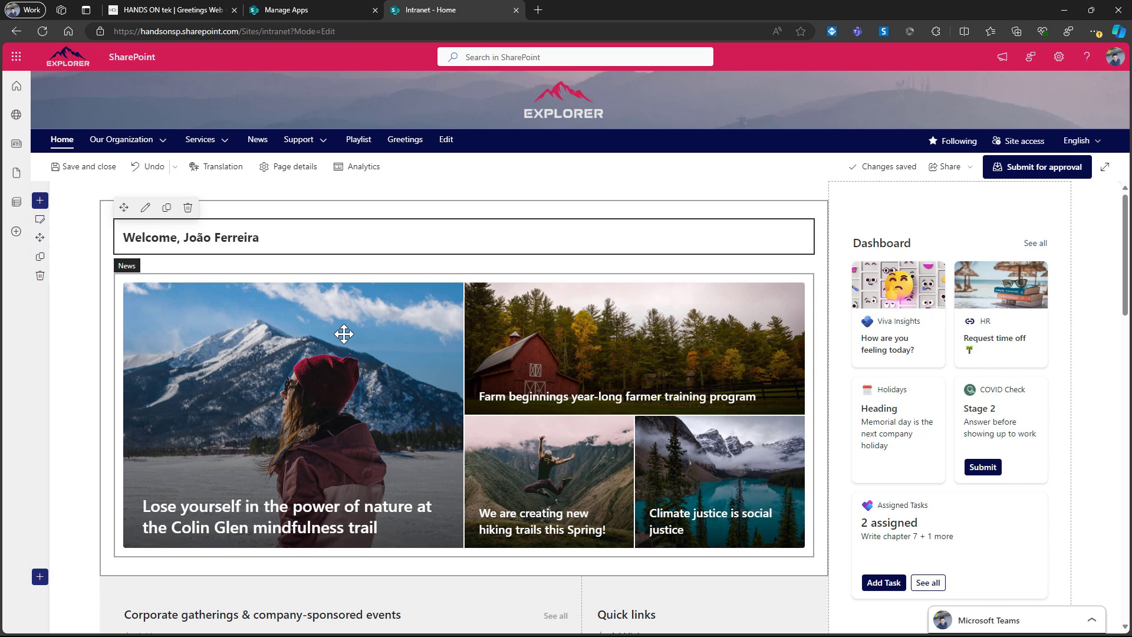
Open the Greetings web part's properties, try the First name, Last name and No name displays, and select Full name
click(145, 209)
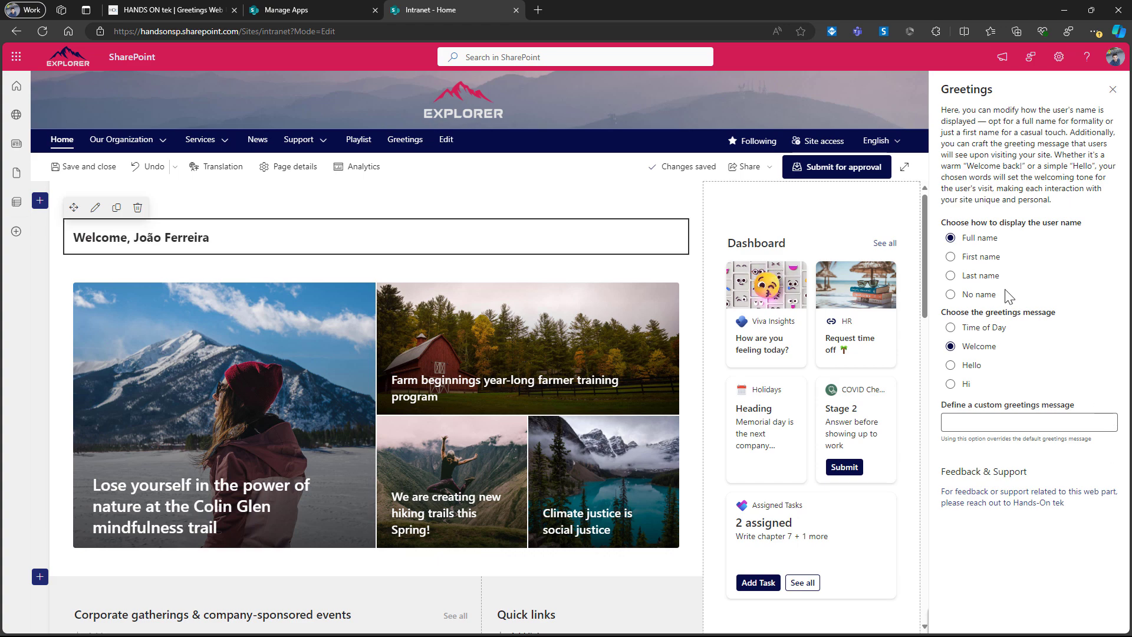
click(990, 258)
click(993, 276)
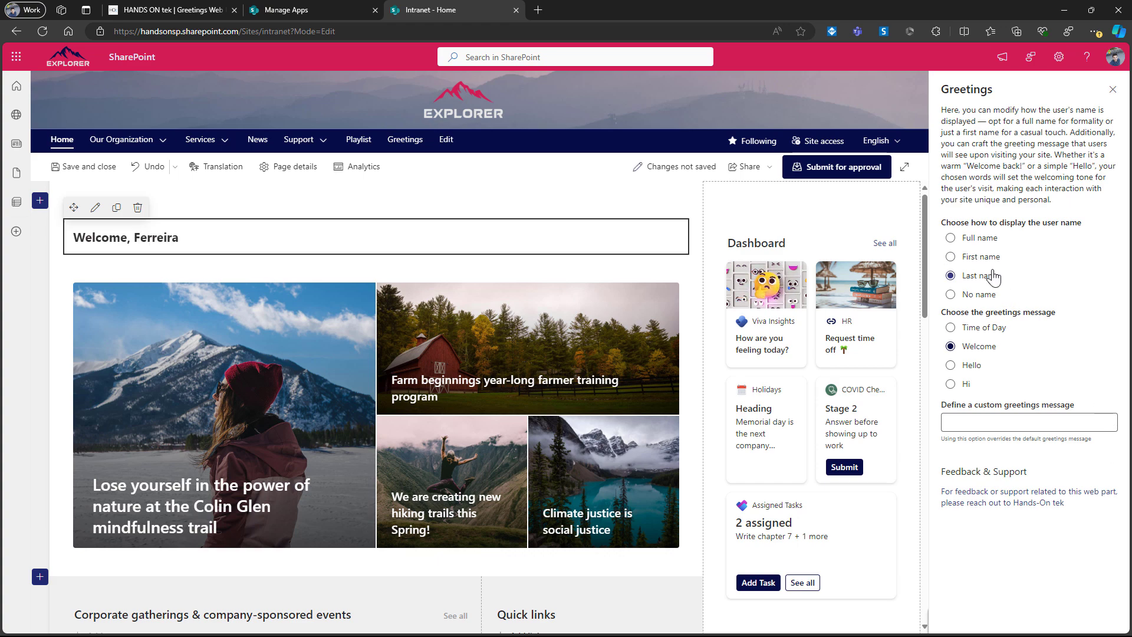
click(994, 258)
click(989, 296)
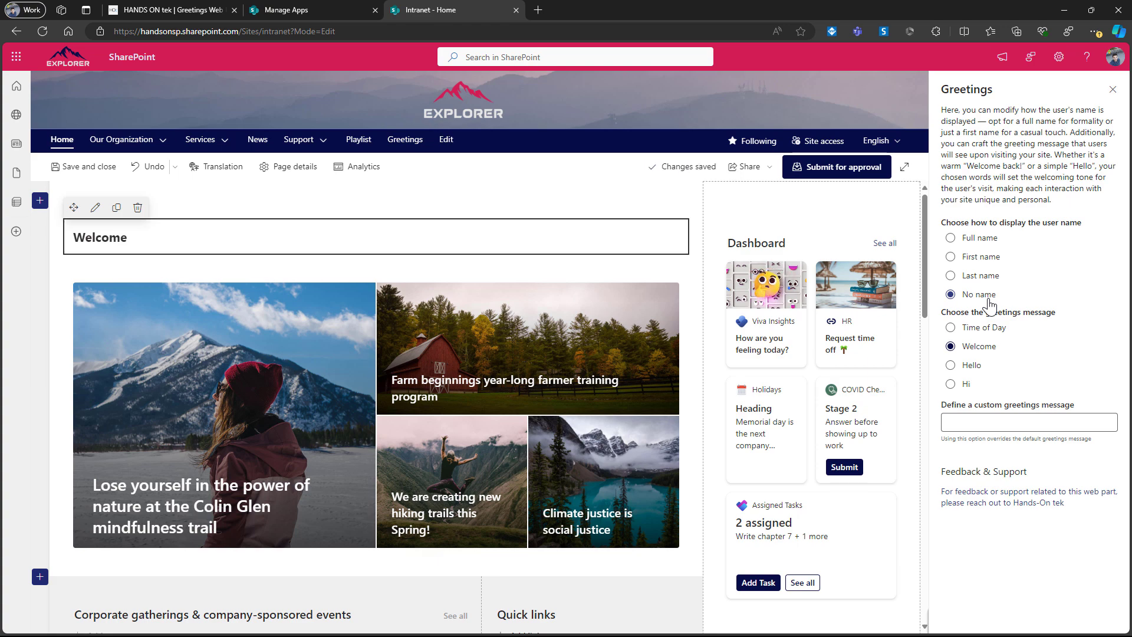
click(969, 239)
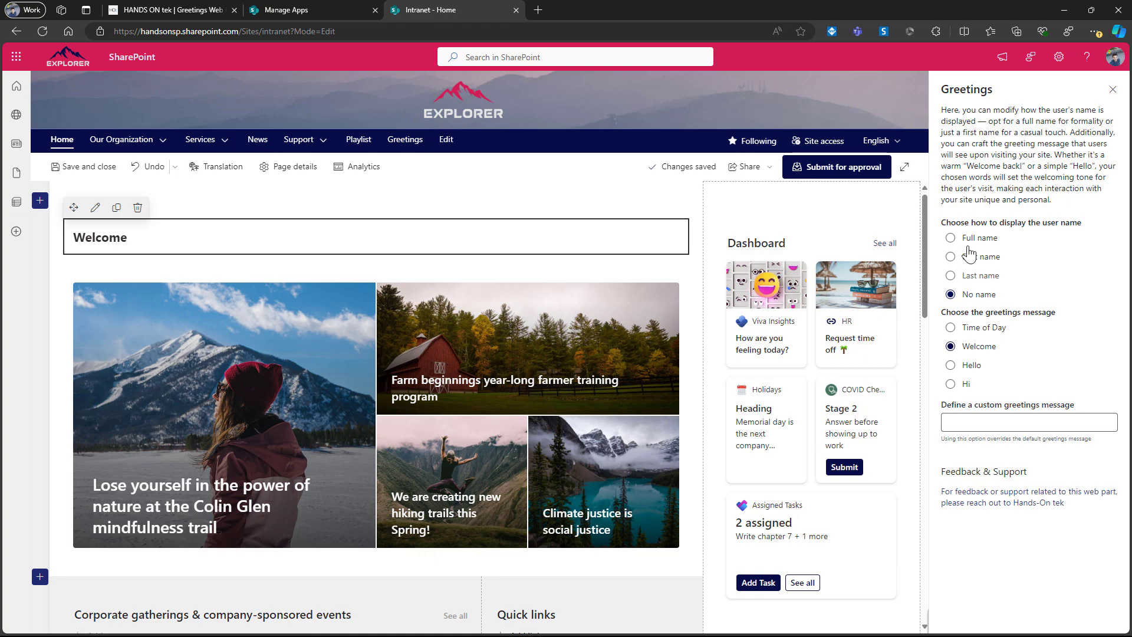
Try the Time of Day, Welcome and Hello greetings messages and select Hi
click(983, 328)
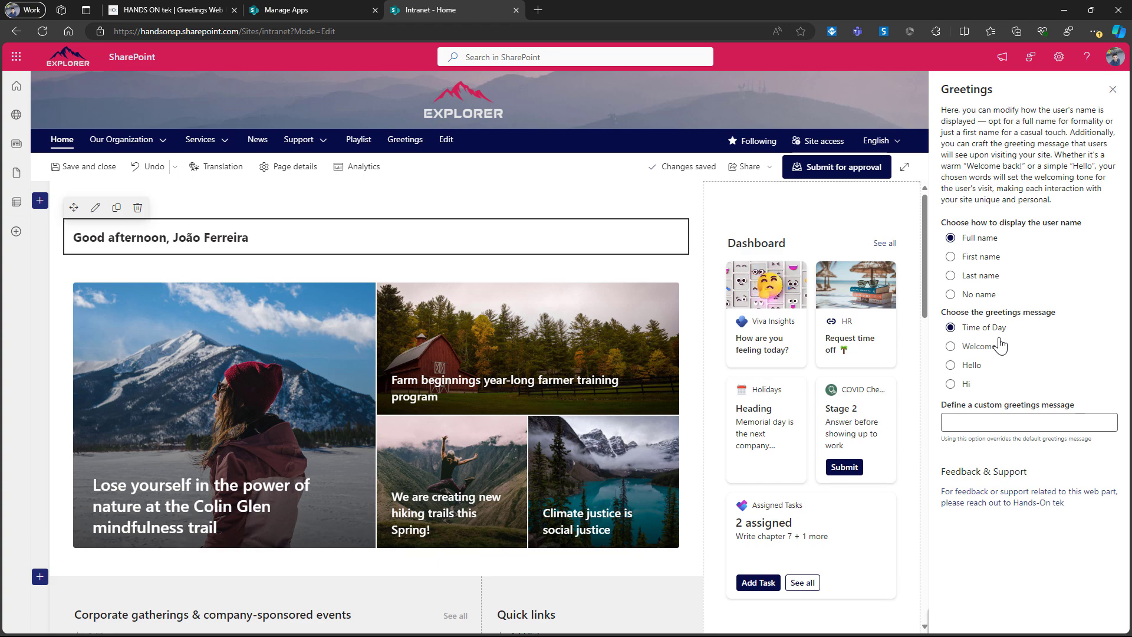
click(984, 348)
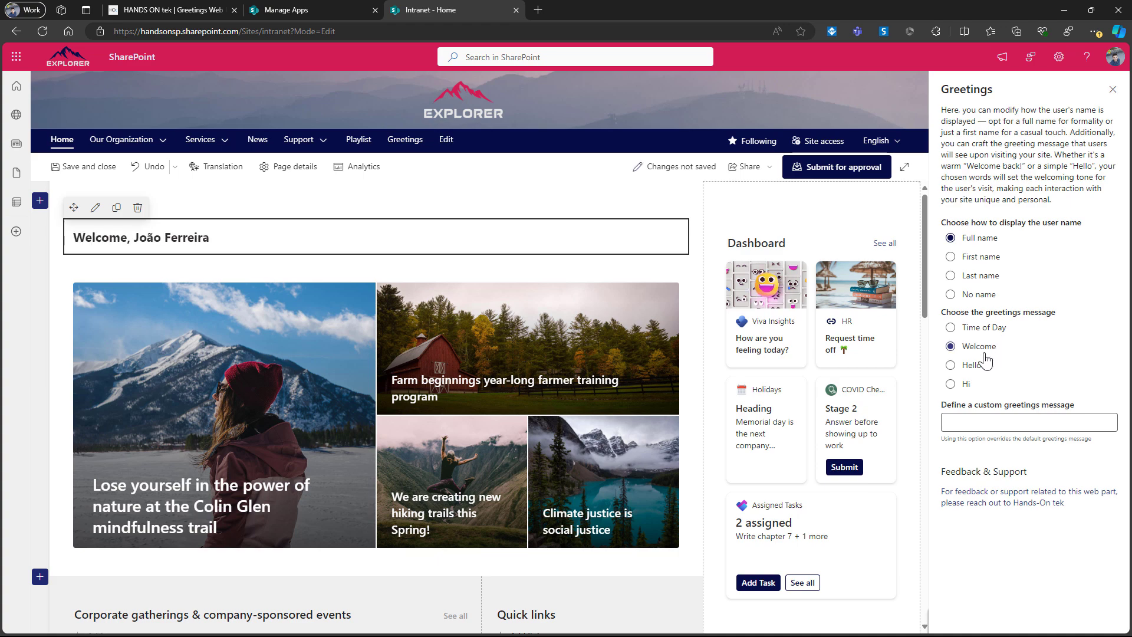
click(970, 365)
click(967, 385)
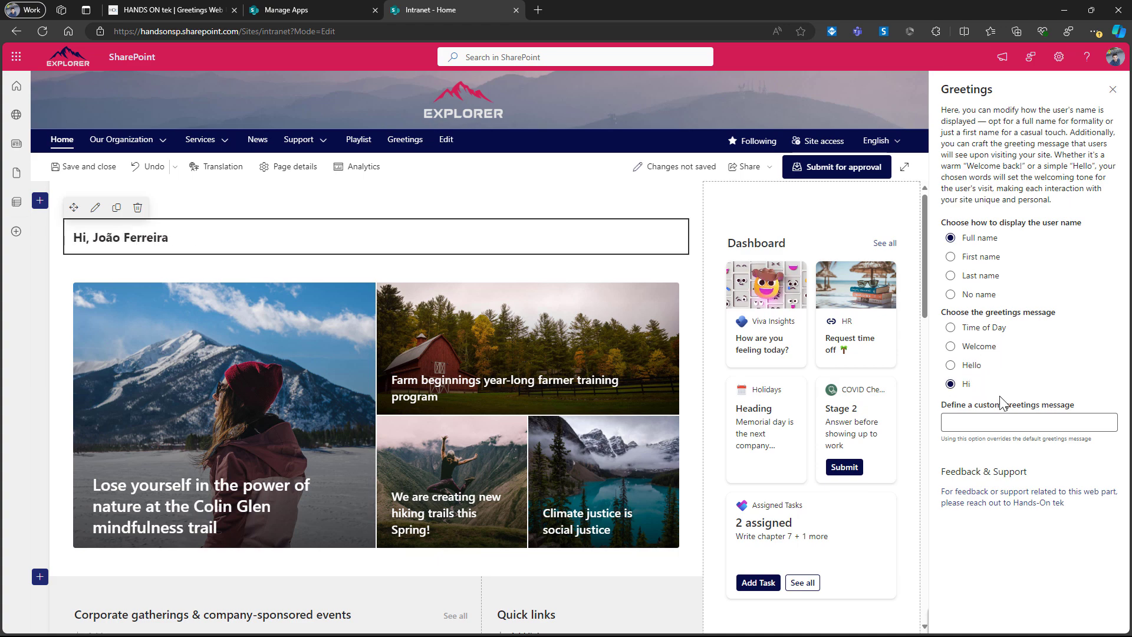
Define the custom greetings message as "Merry Christmas 🎄," with the Christmas tree emoji after the words
click(1003, 417)
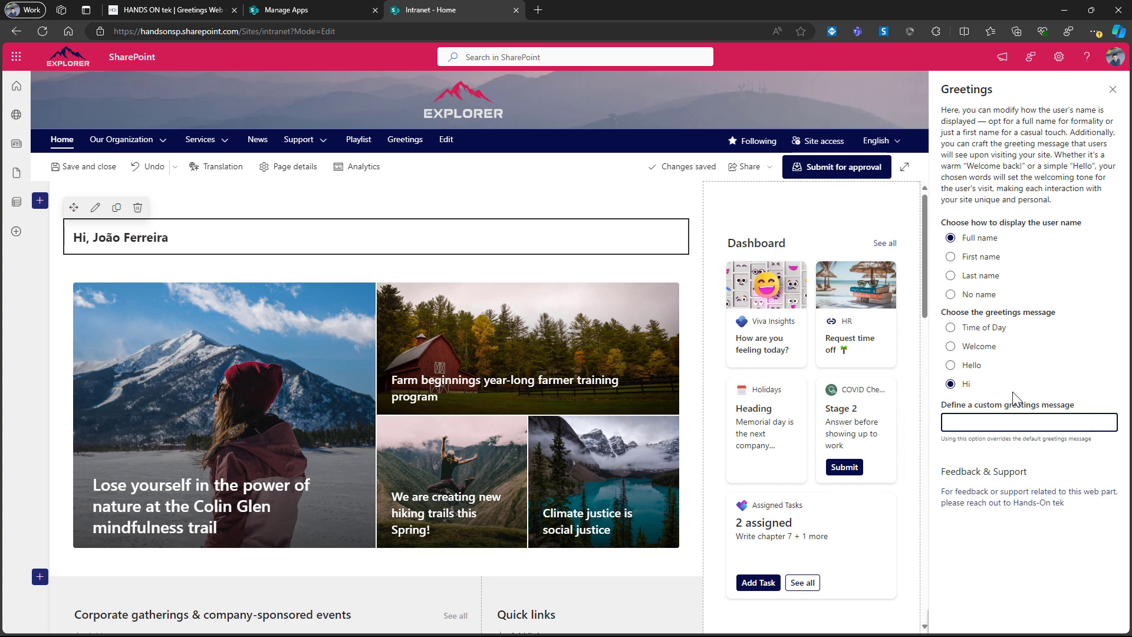
text(Merr)
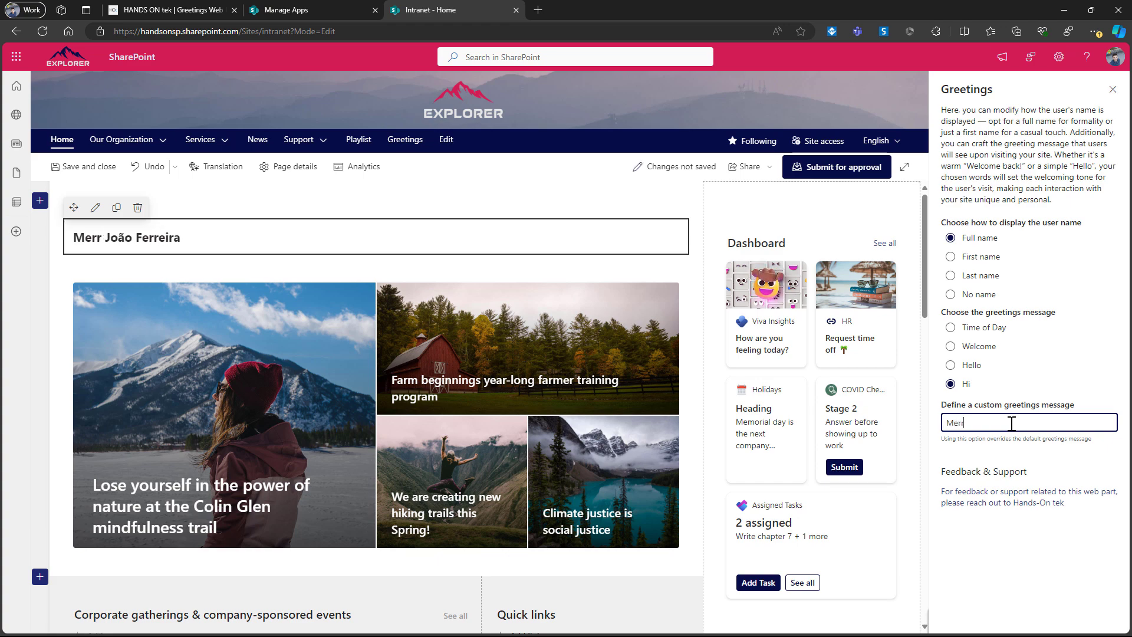
text(y Chris)
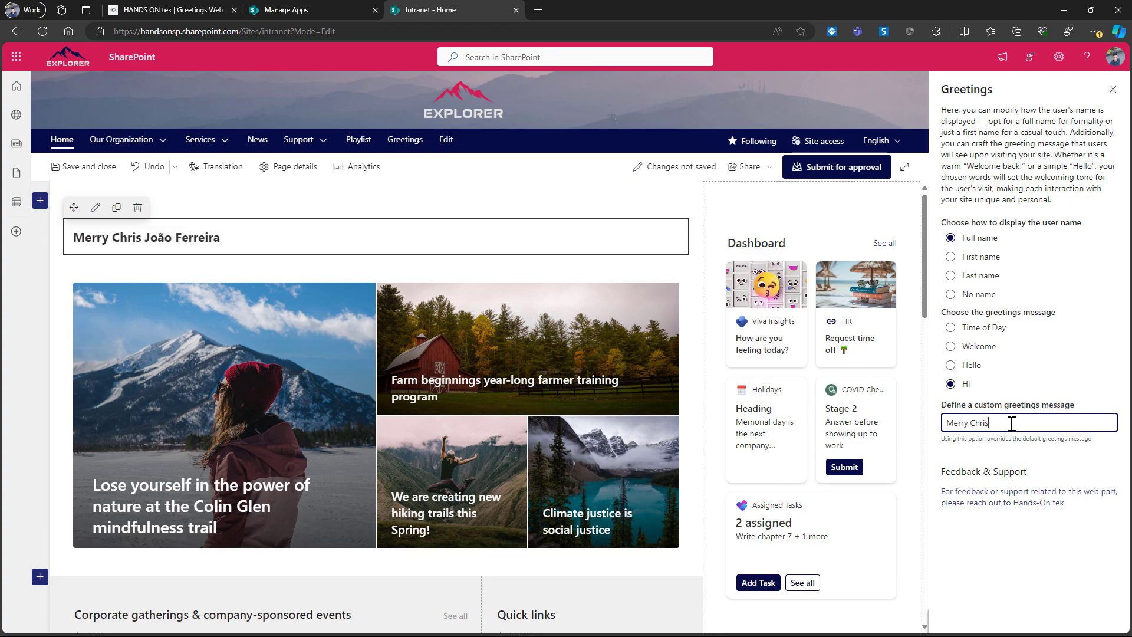
text(tmas)
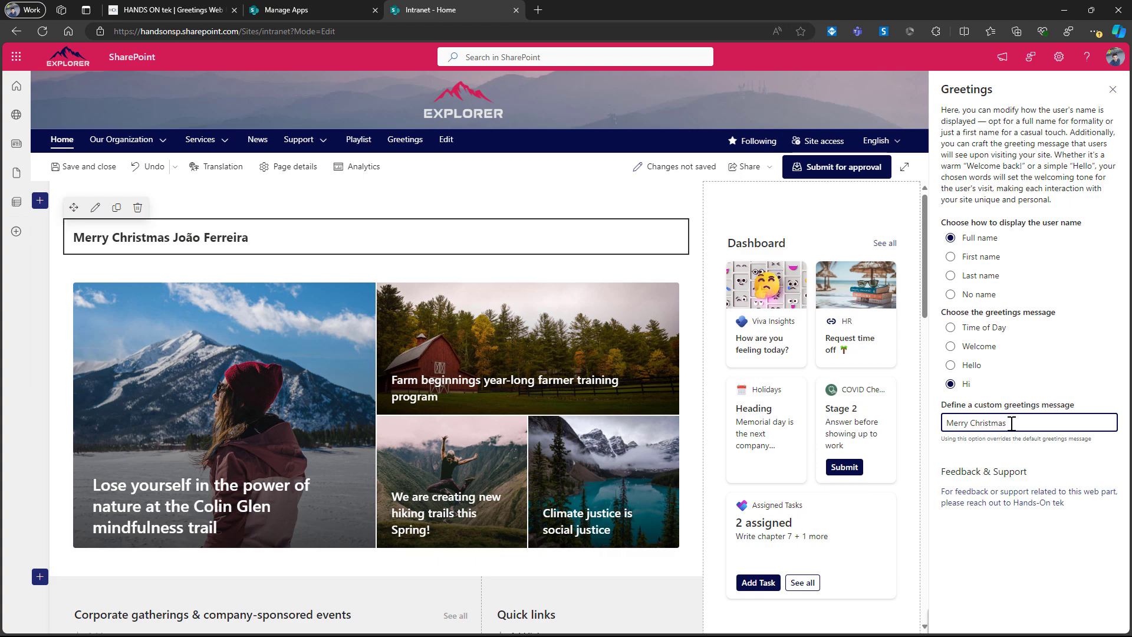
key(super+period)
text(merry)
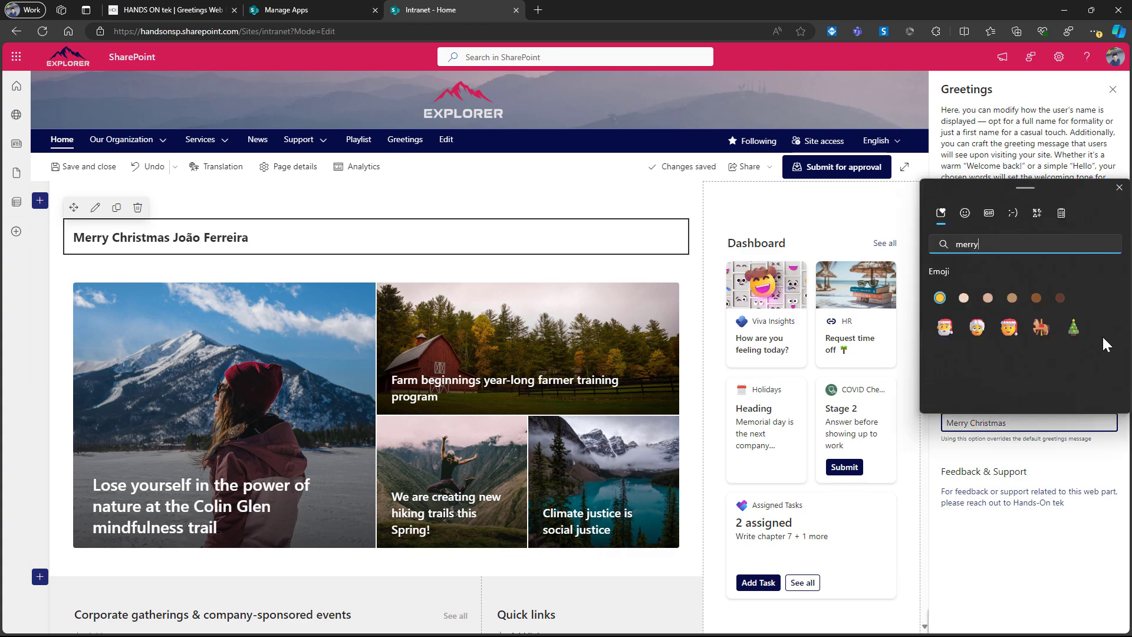
click(1076, 323)
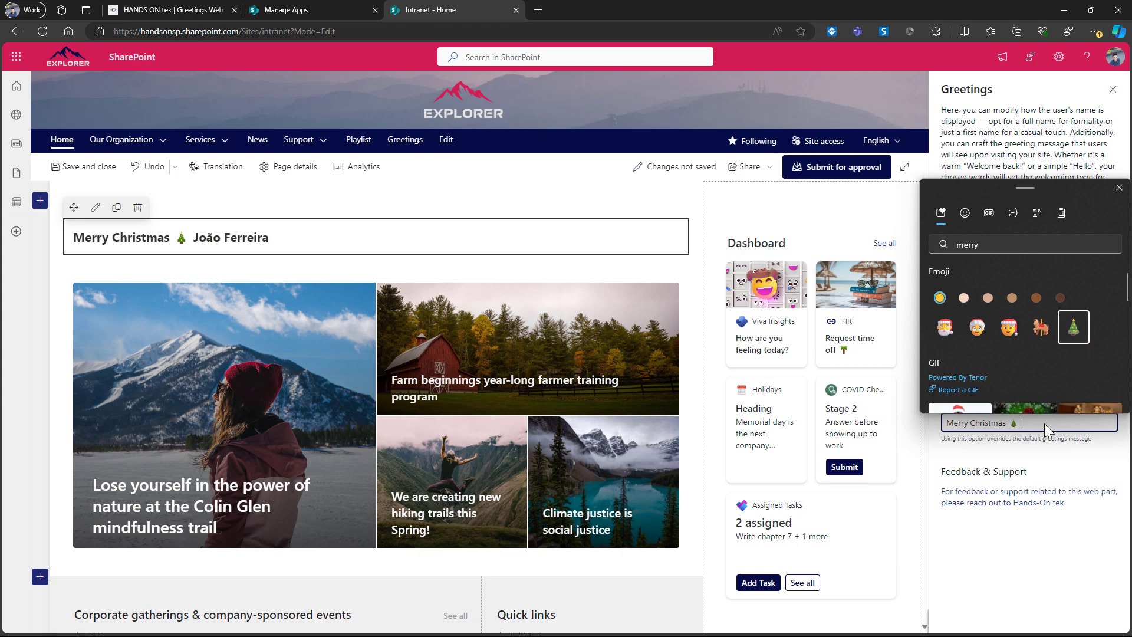
click(1027, 423)
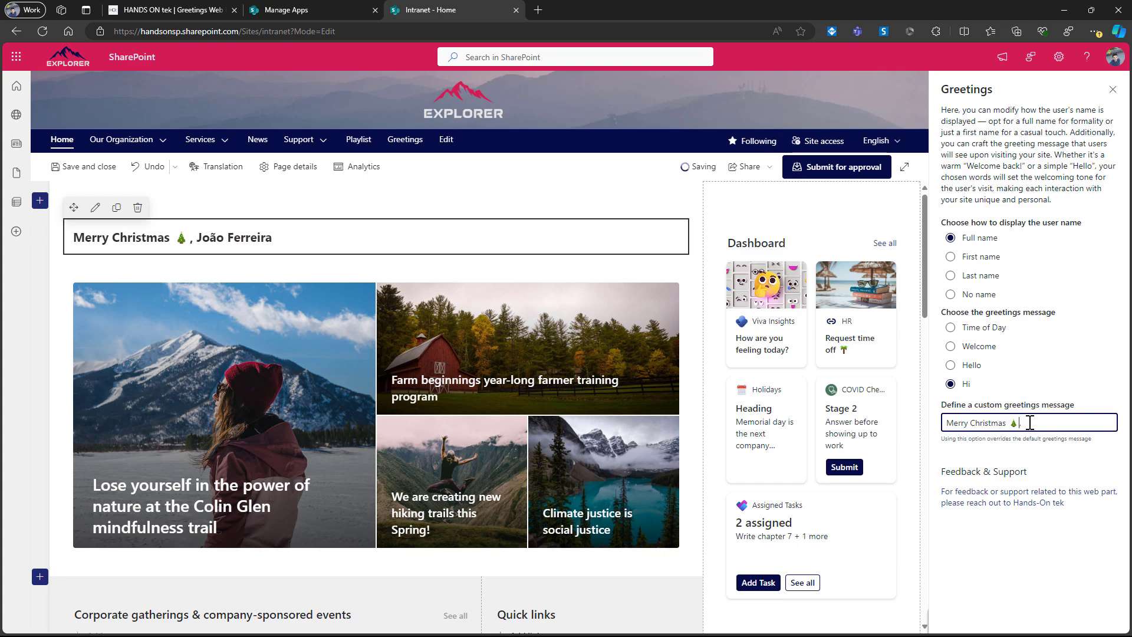
Move the Christmas tree emoji to the start of the custom message so it reads "🎄 Merry Christmas,"
key(BackSpace)
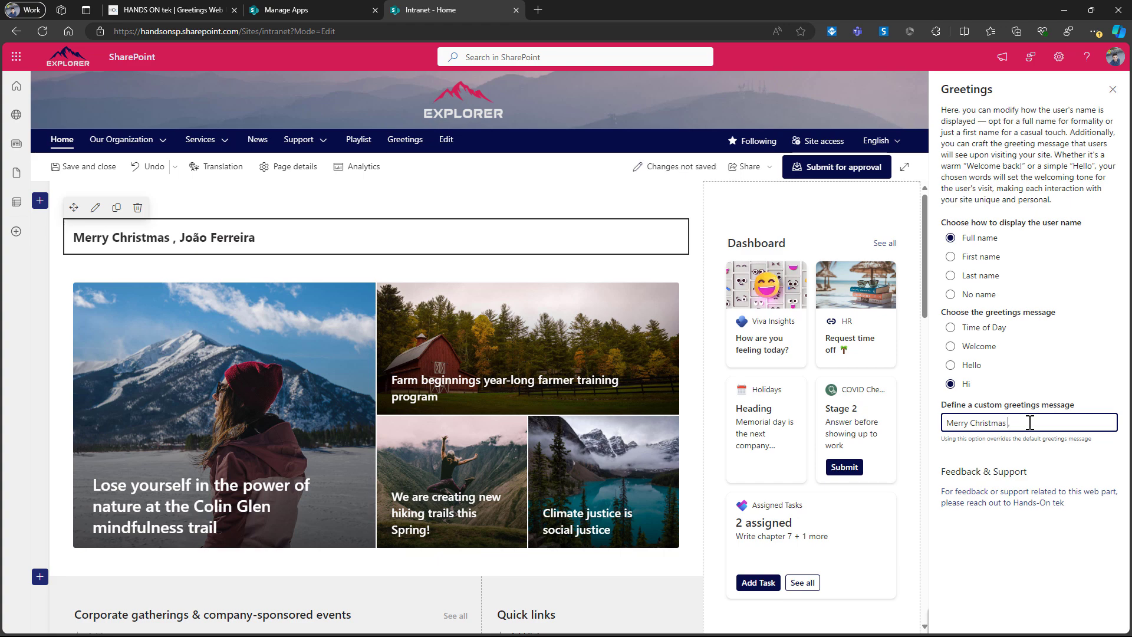
key(BackSpace)
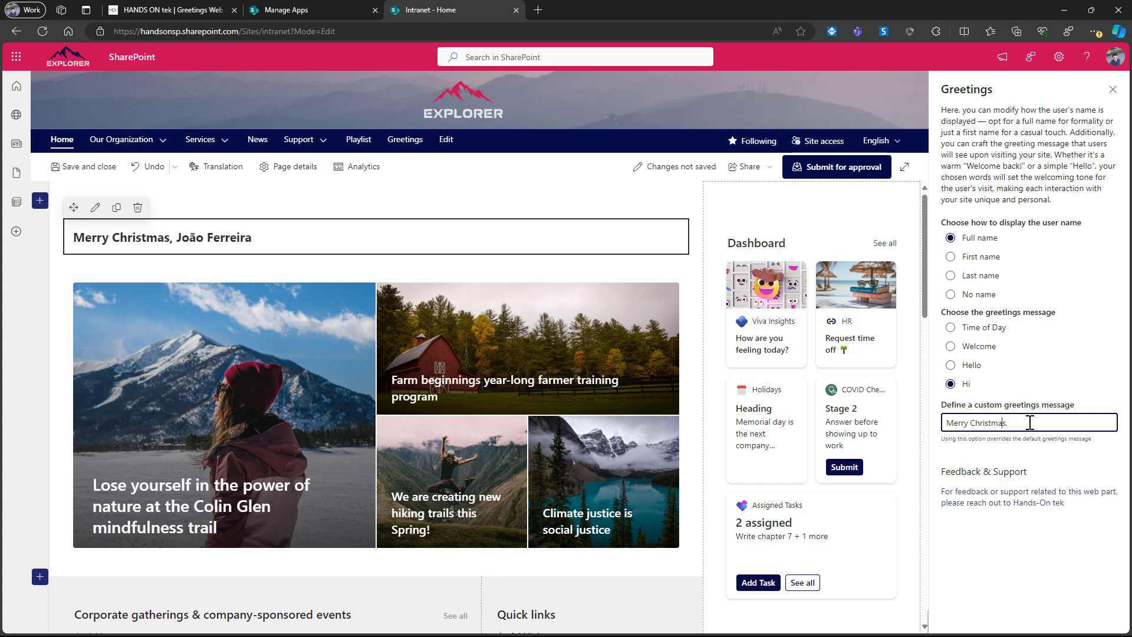
key(Home)
key(super+period)
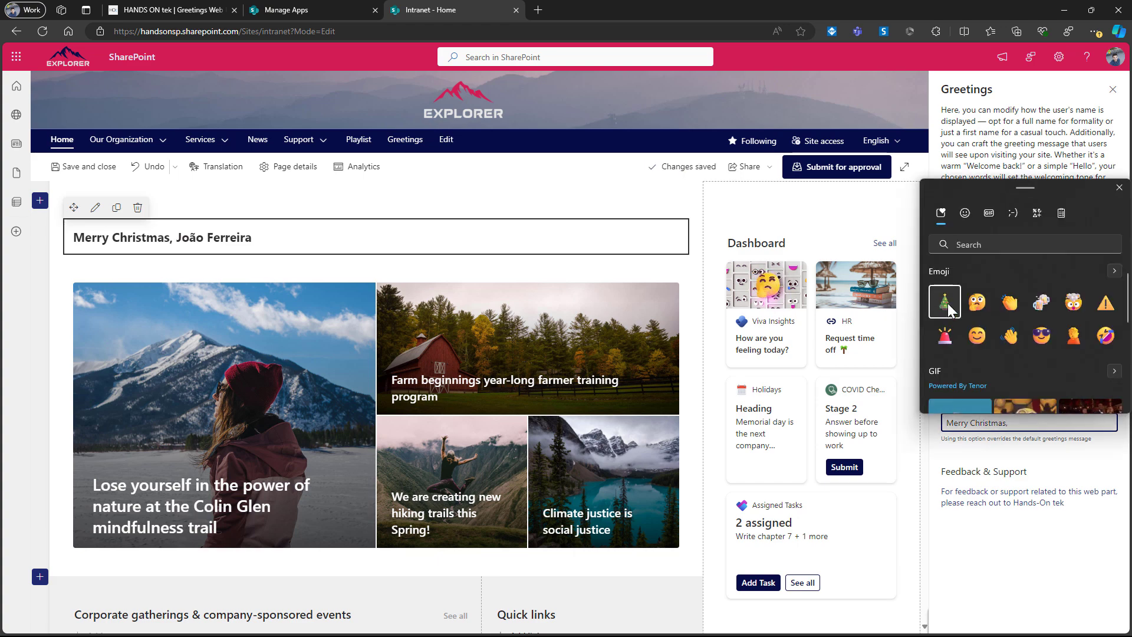
click(940, 302)
key(Escape)
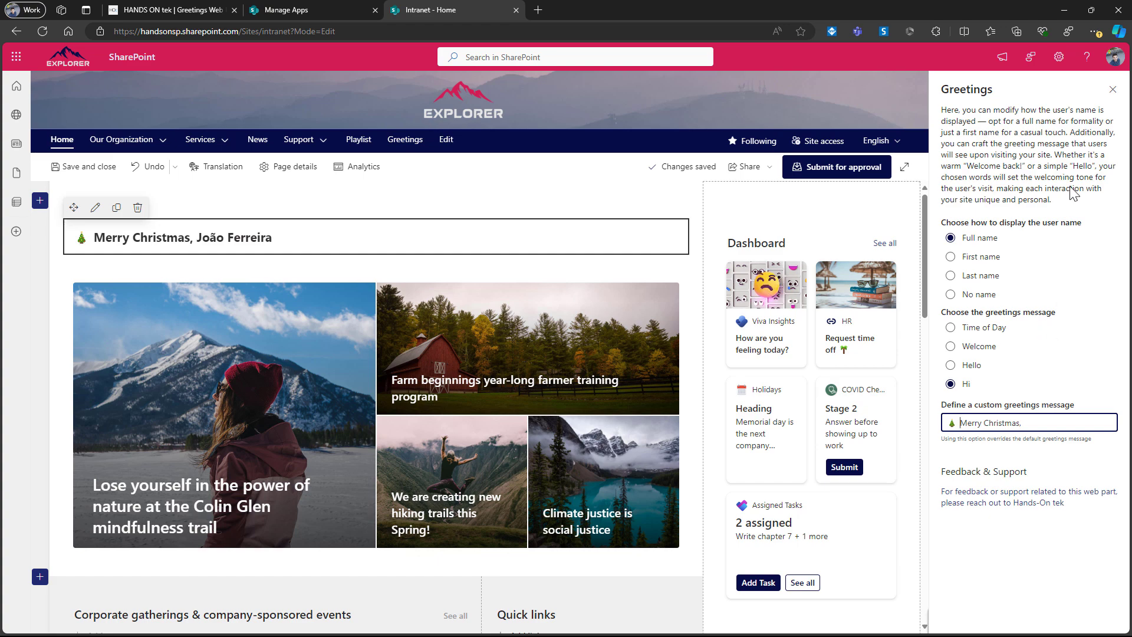
Close the Greetings properties, then save and close the Intranet home page
click(1112, 90)
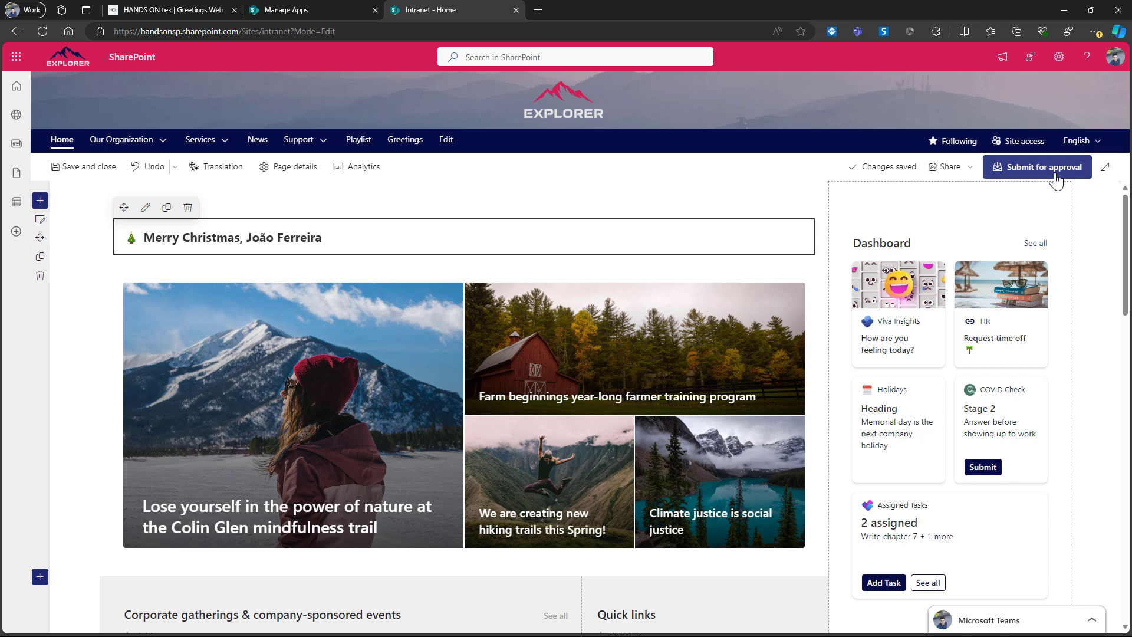
click(78, 170)
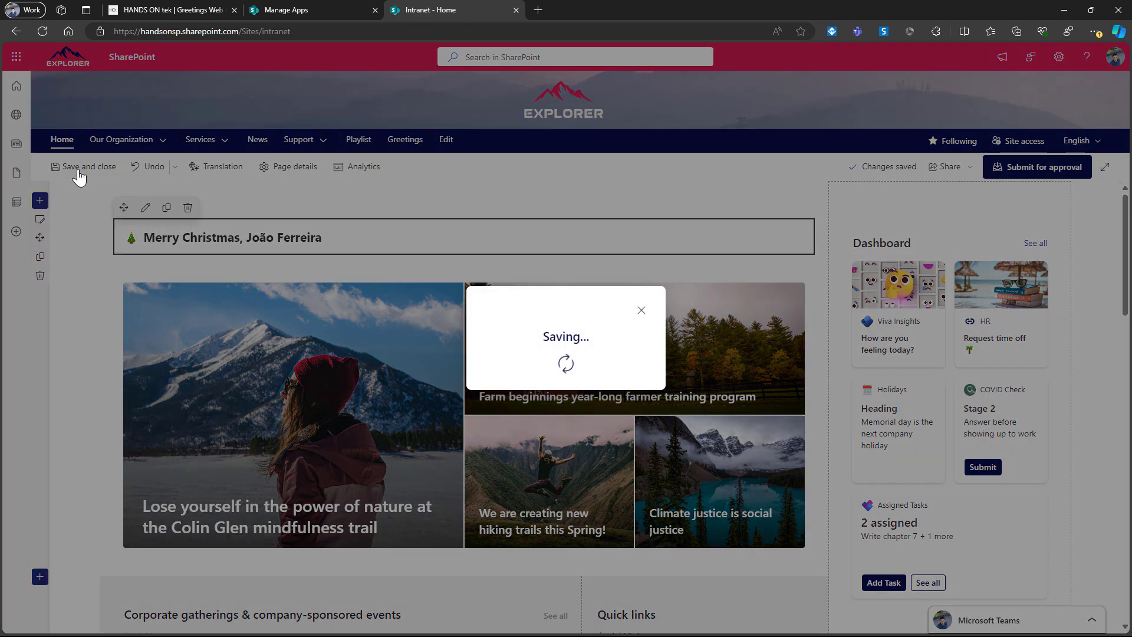